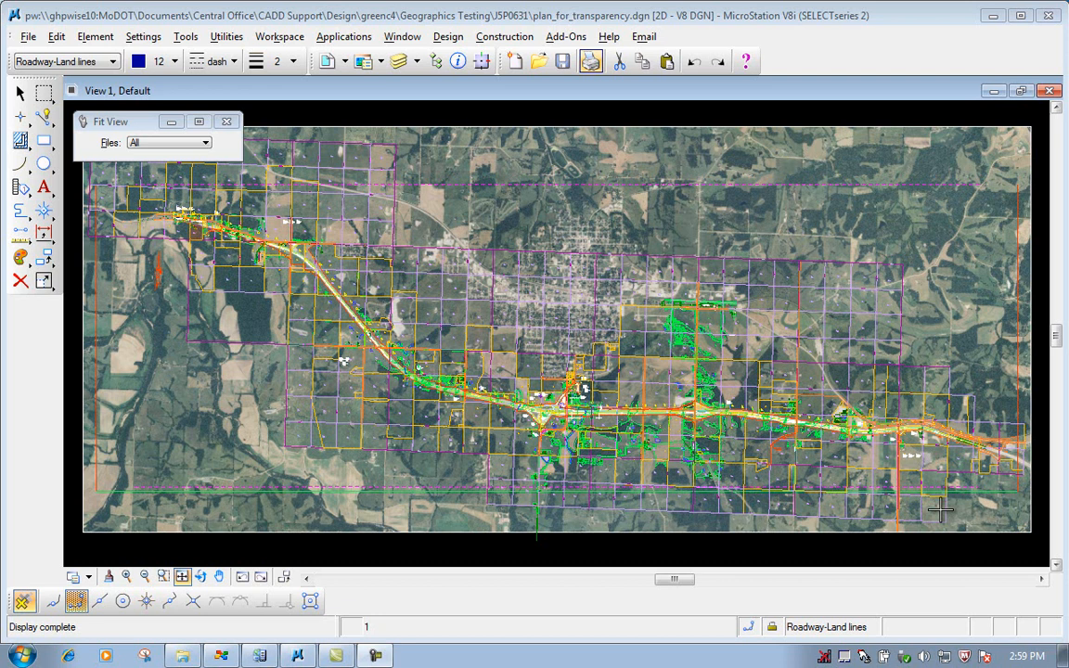
Step: Place a block fence in Inside mode along the rectangular boundary enclosing the highway corridor on the aerial image
{"action": "left_click", "coordinate": [163, 576]}
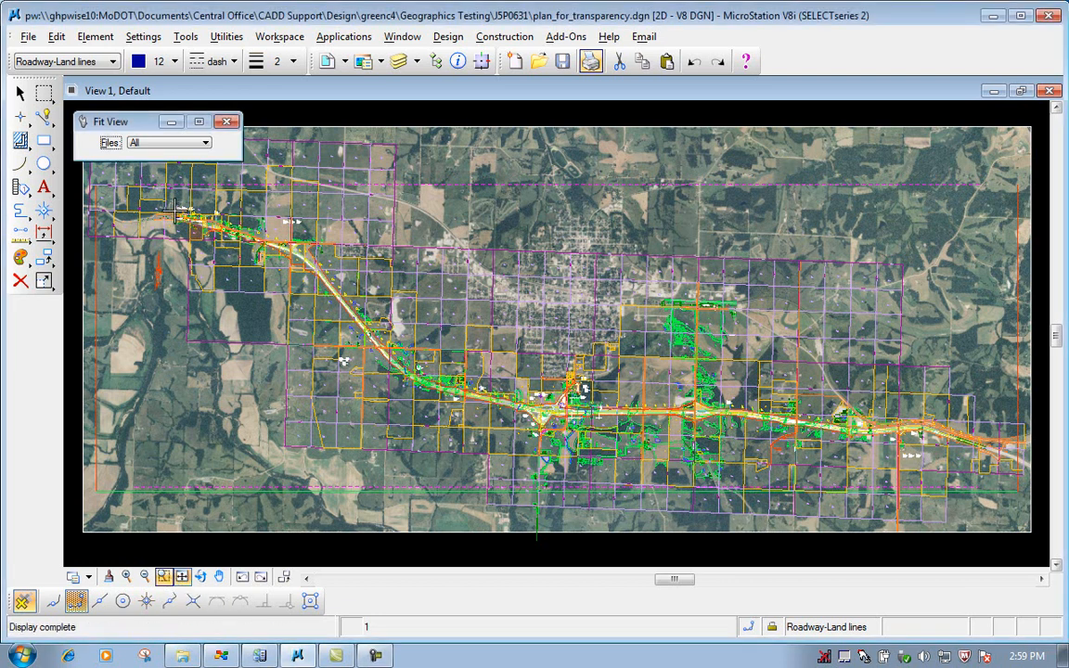
{"action": "left_click", "coordinate": [163, 576]}
{"action": "left_click", "coordinate": [181, 216]}
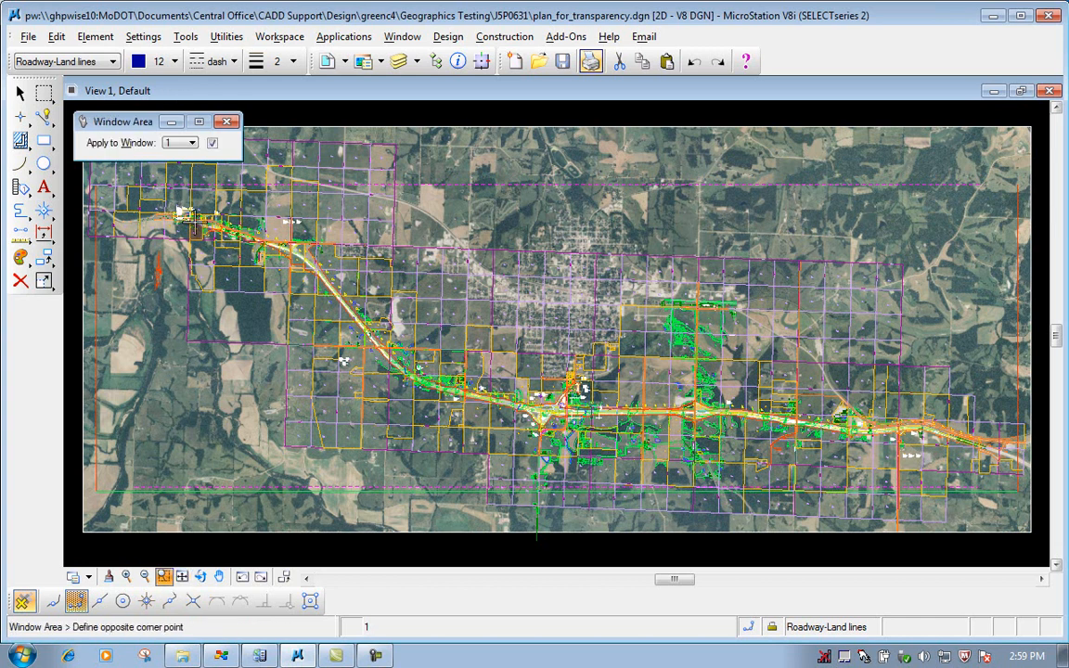
{"action": "left_click", "coordinate": [230, 236]}
{"action": "key", "text": "f"}
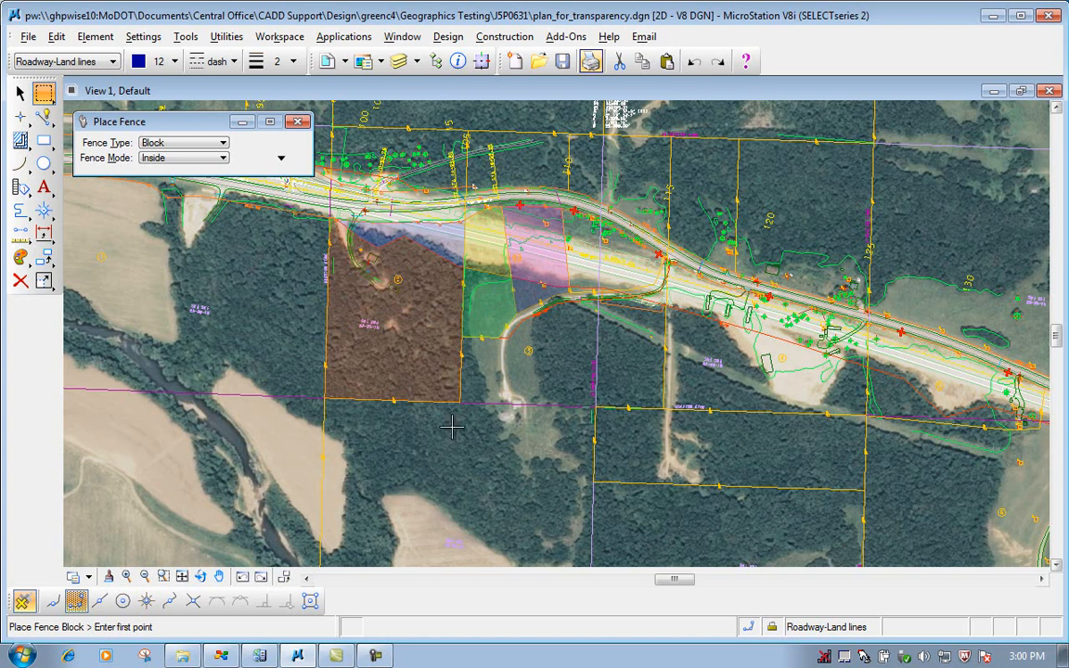
{"action": "left_click", "coordinate": [182, 576]}
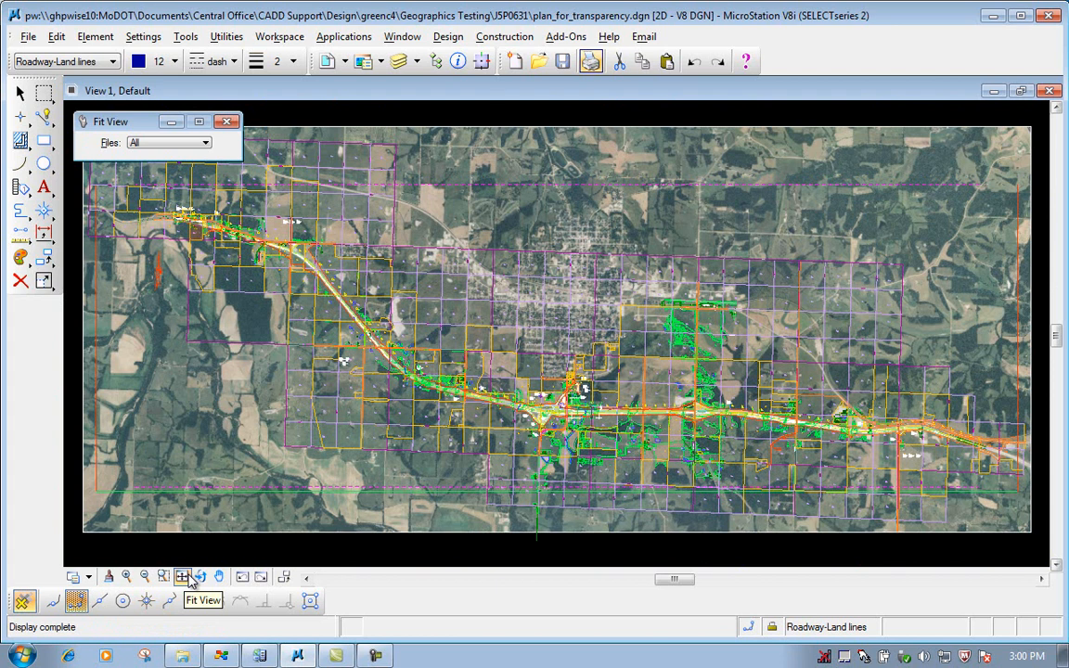
{"action": "left_click", "coordinate": [47, 97]}
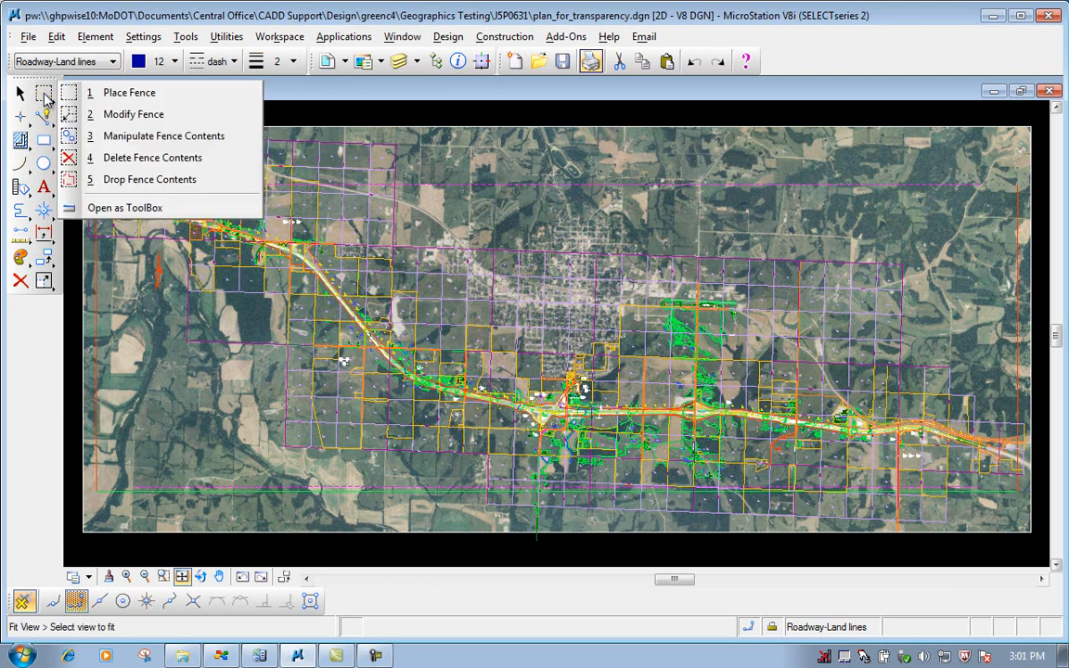
{"action": "left_click", "coordinate": [110, 91]}
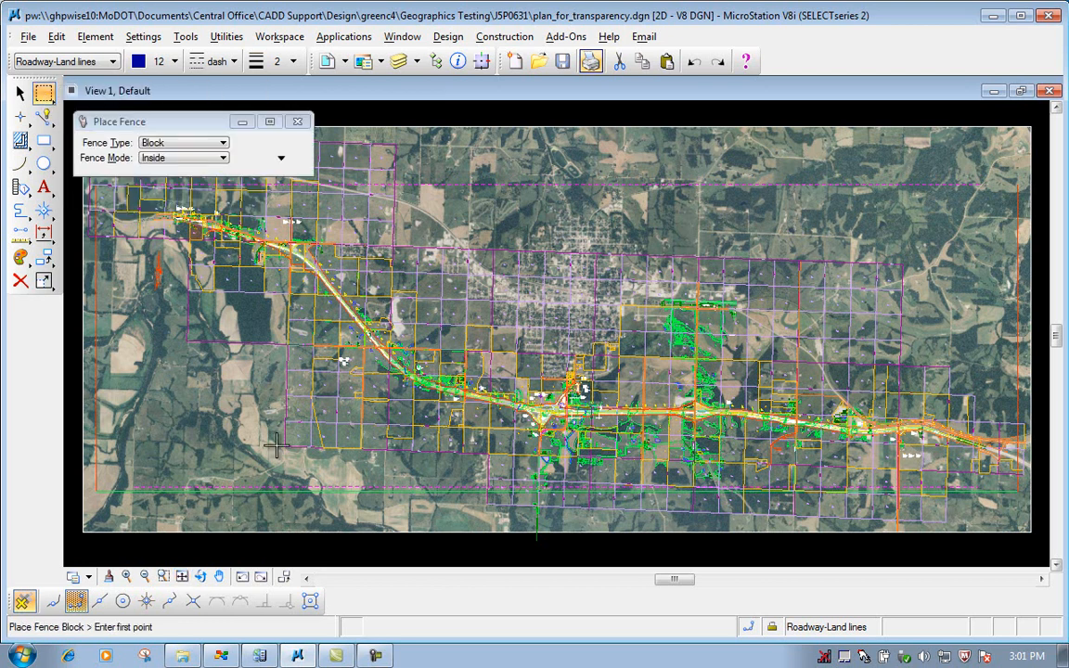
{"action": "left_click", "coordinate": [97, 489]}
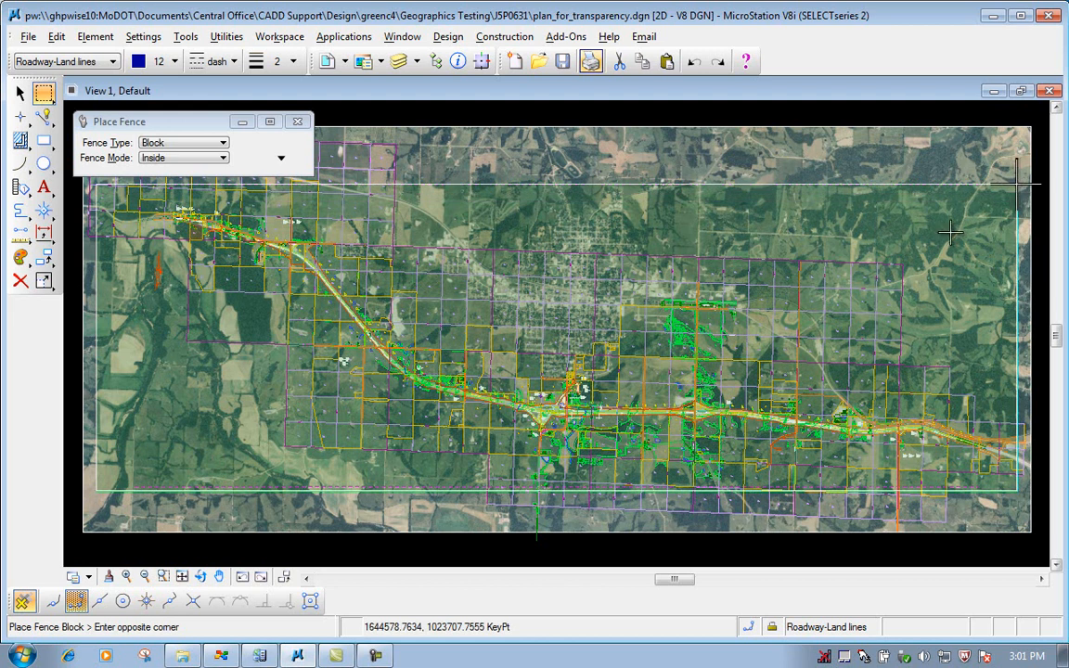
{"action": "left_click", "coordinate": [728, 198]}
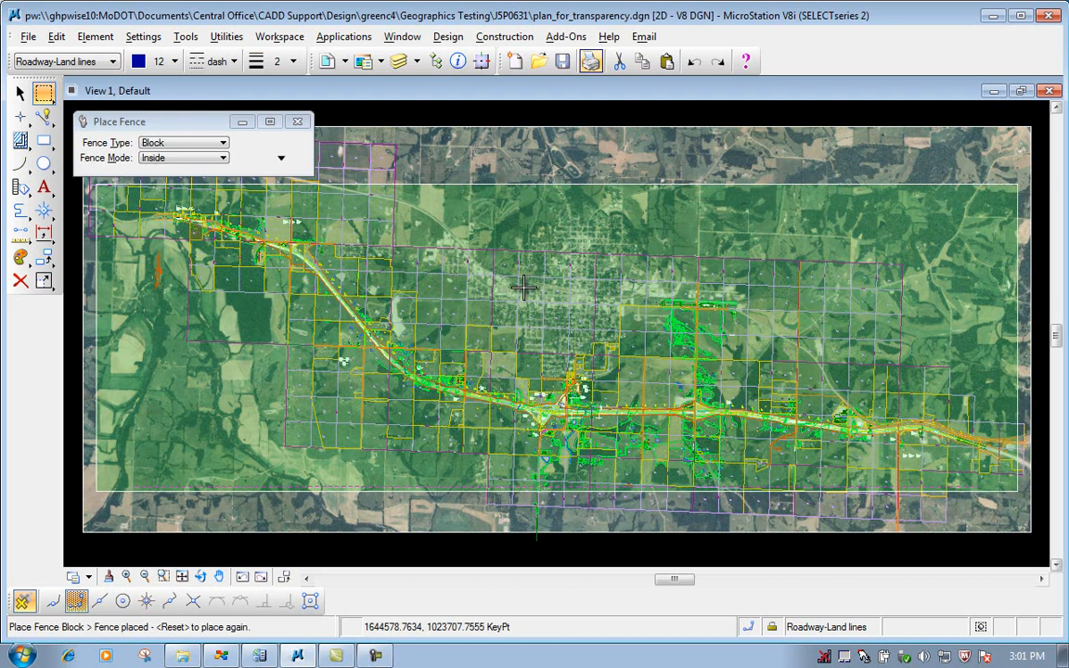
Step: Bring up the Descartes add-on tools, load Descartes, and close the Raster Manager
{"action": "left_click", "coordinate": [559, 37]}
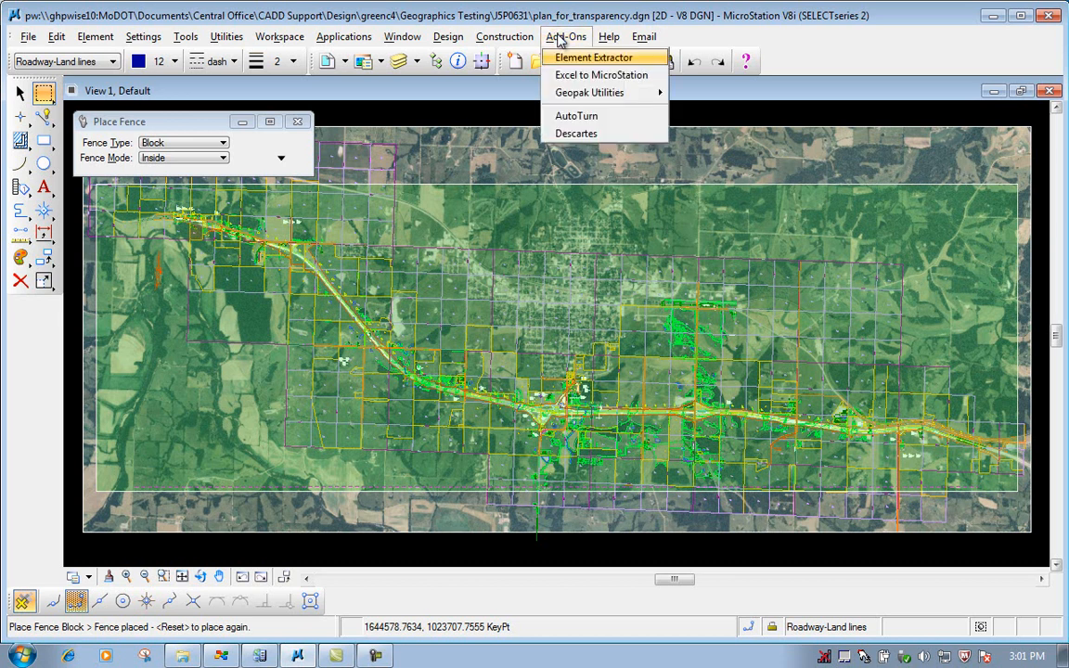
{"action": "left_click", "coordinate": [576, 135]}
{"action": "left_click_drag", "start_coordinate": [1011, 149], "coordinate": [667, 108]}
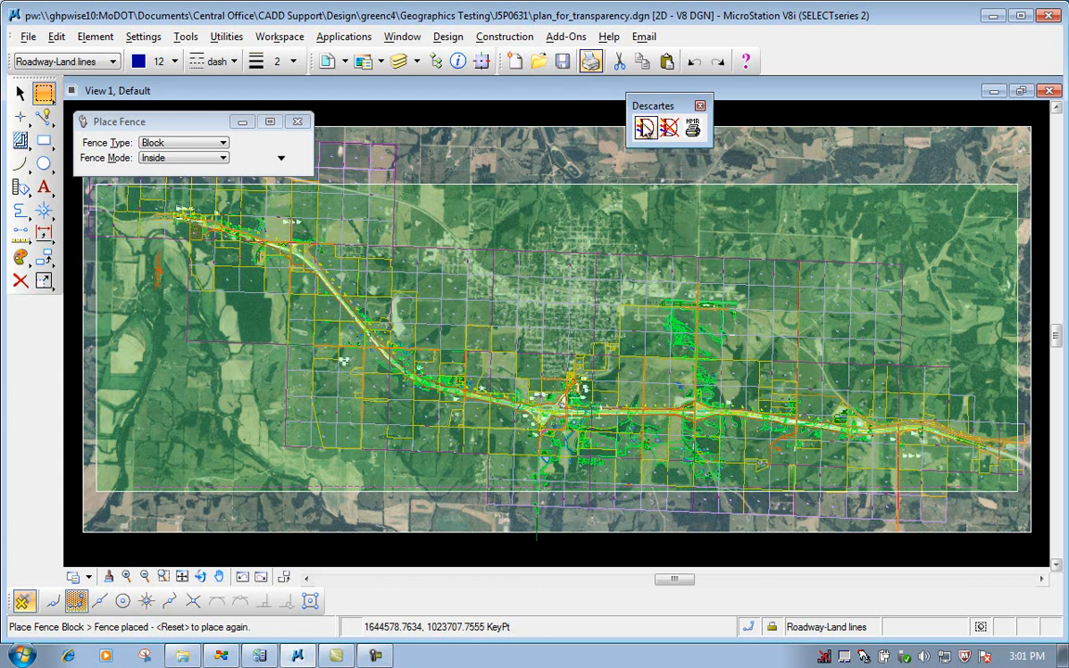
{"action": "left_click", "coordinate": [646, 132]}
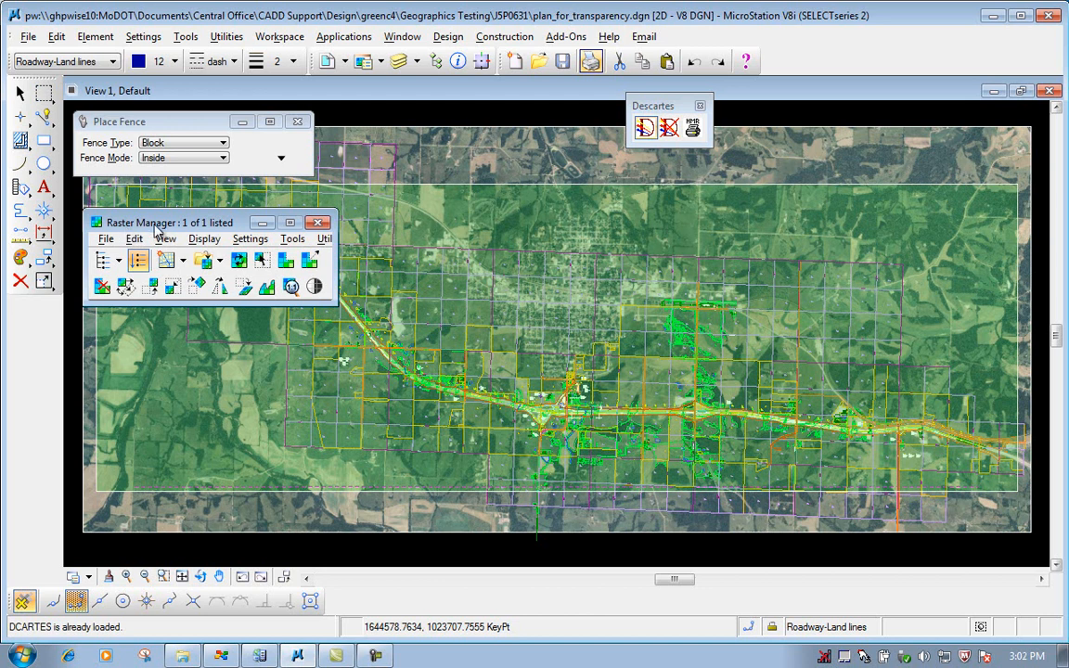
{"action": "left_click", "coordinate": [320, 227]}
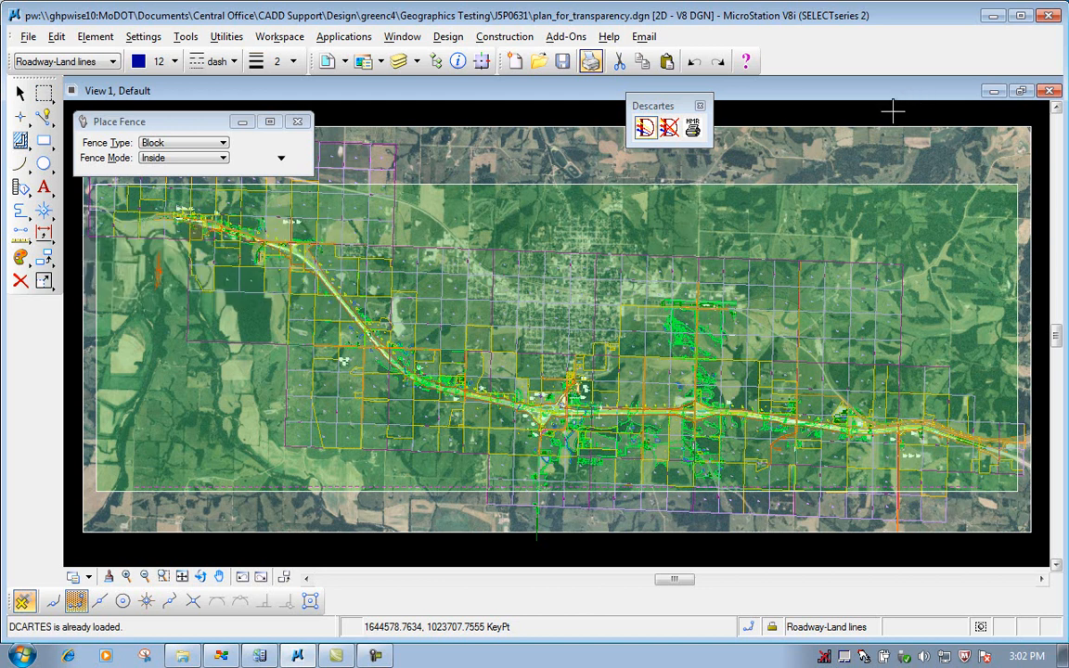
Step: Set up the MoDOT Descartes plot for the Ocetcs500 plotter at CADD Support with Long paper size and Color output
{"action": "left_click", "coordinate": [693, 129]}
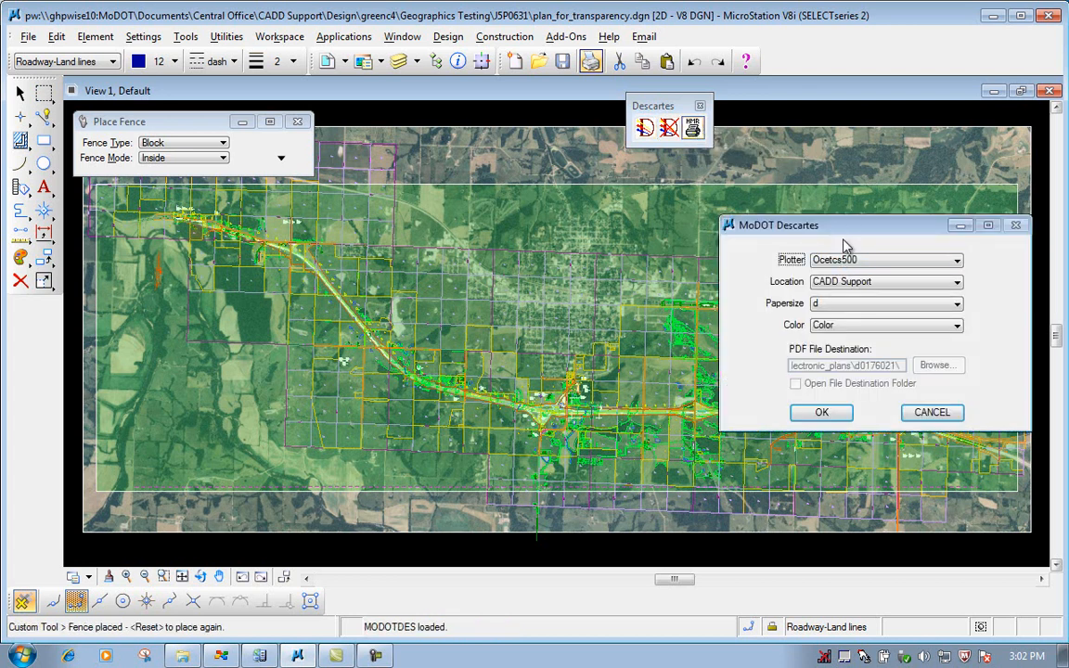
{"action": "left_click_drag", "start_coordinate": [858, 235], "coordinate": [528, 233]}
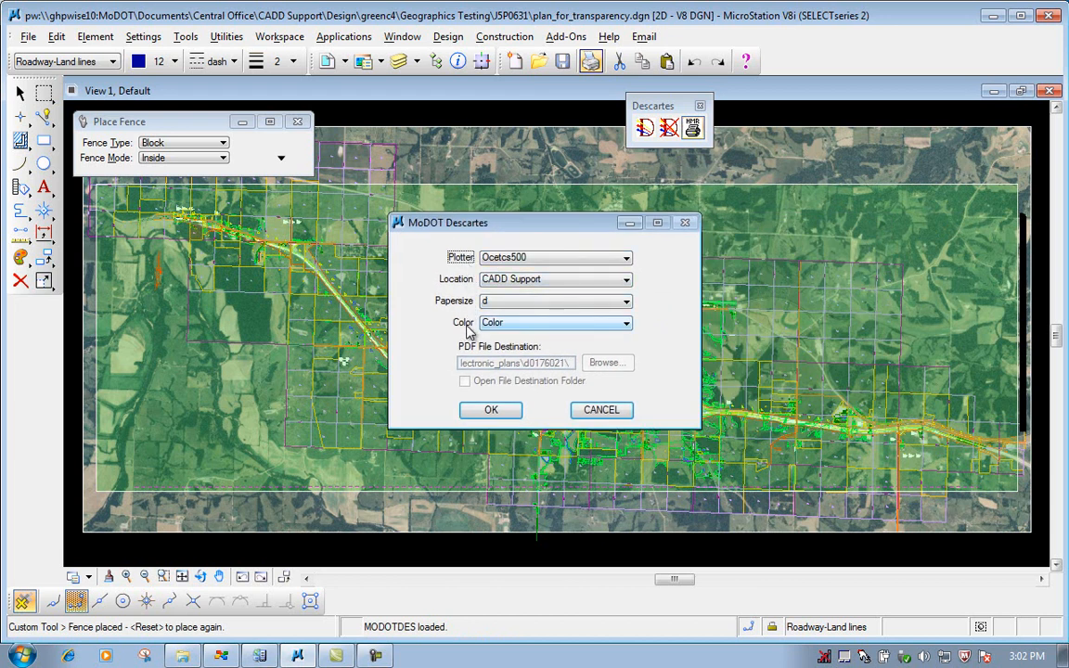
{"action": "left_click", "coordinate": [518, 258]}
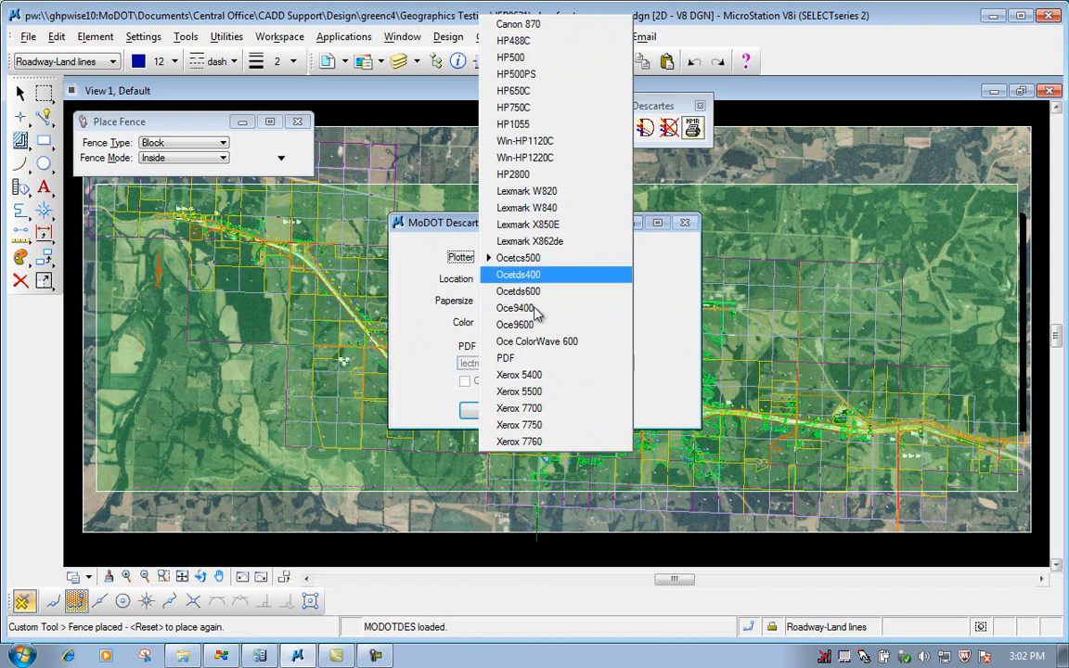
{"action": "left_click", "coordinate": [539, 259]}
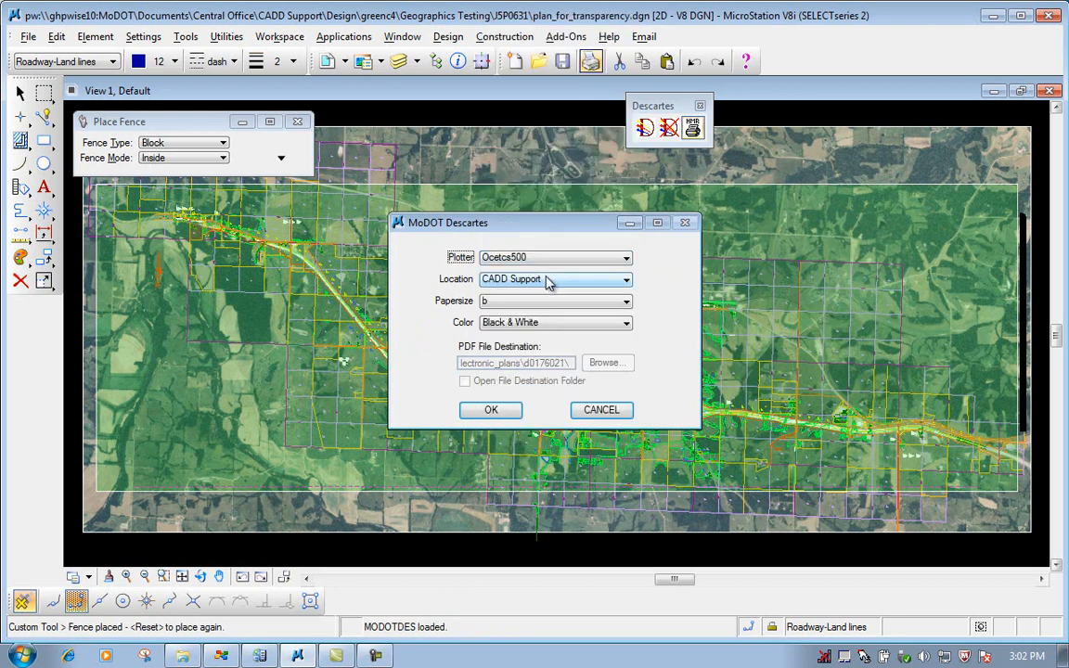
{"action": "left_click", "coordinate": [549, 280]}
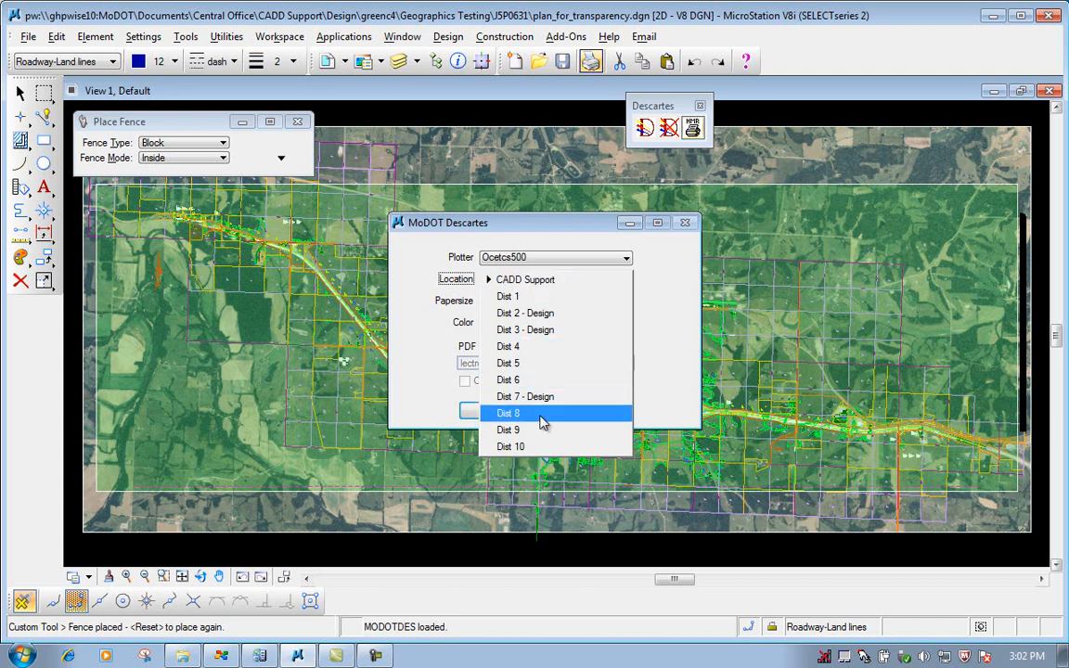
{"action": "left_click", "coordinate": [536, 281]}
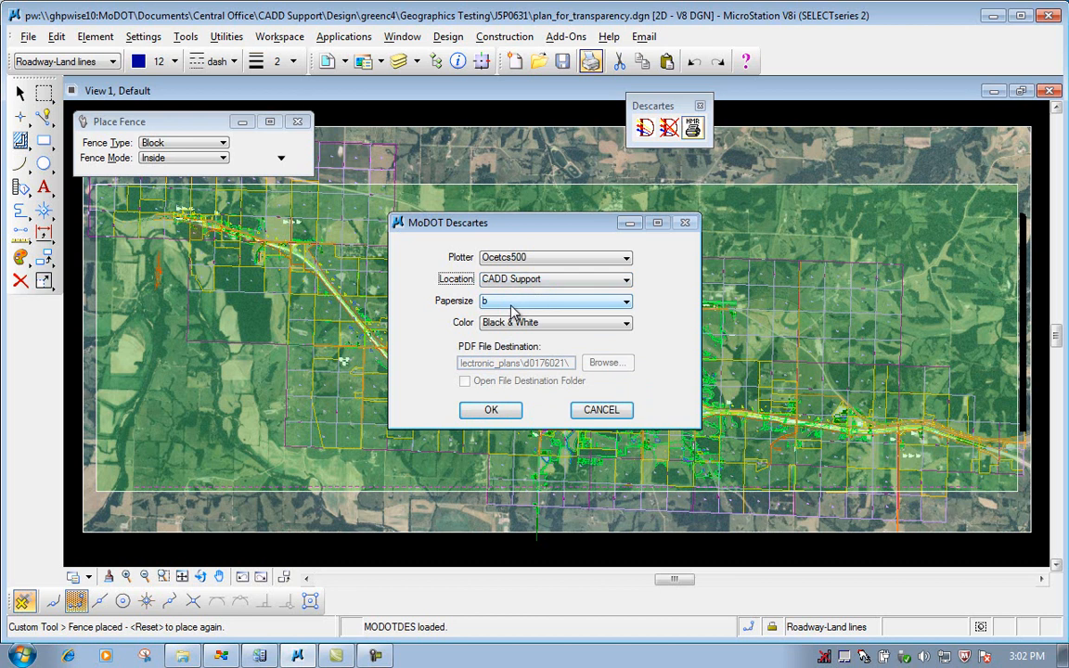
{"action": "left_click", "coordinate": [520, 308]}
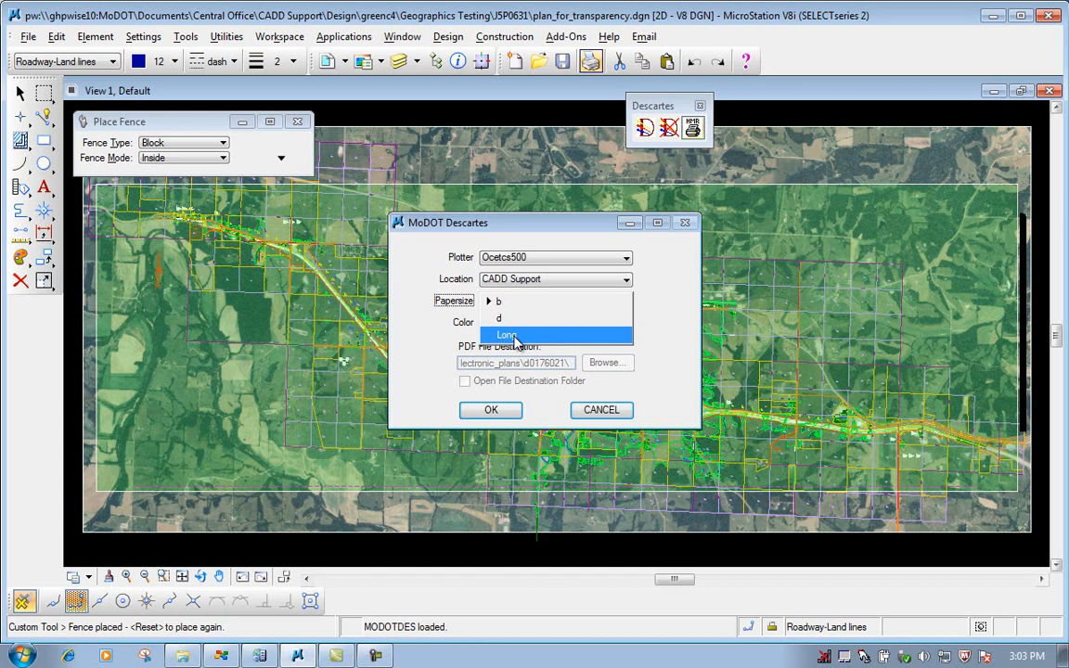
{"action": "left_click", "coordinate": [512, 335]}
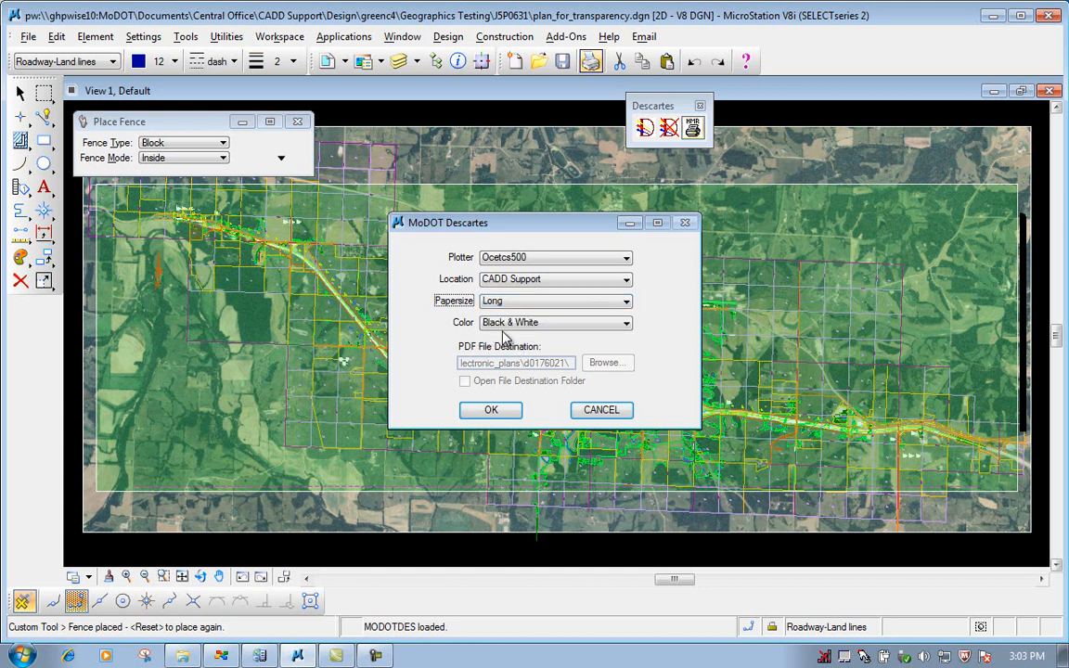
{"action": "left_click", "coordinate": [516, 325]}
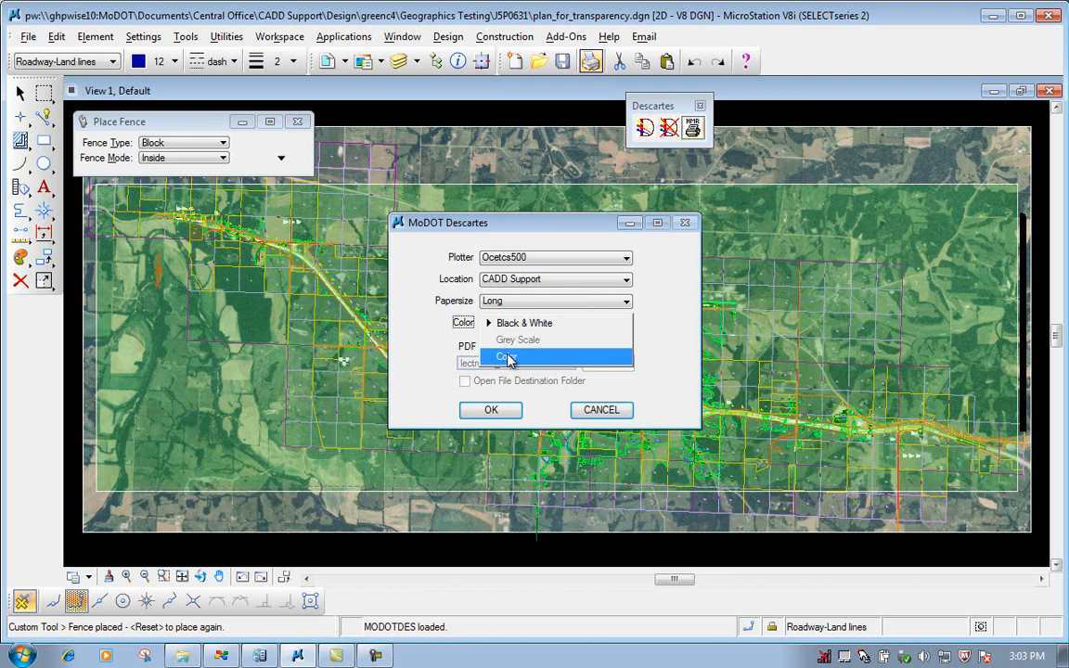
{"action": "left_click", "coordinate": [507, 358]}
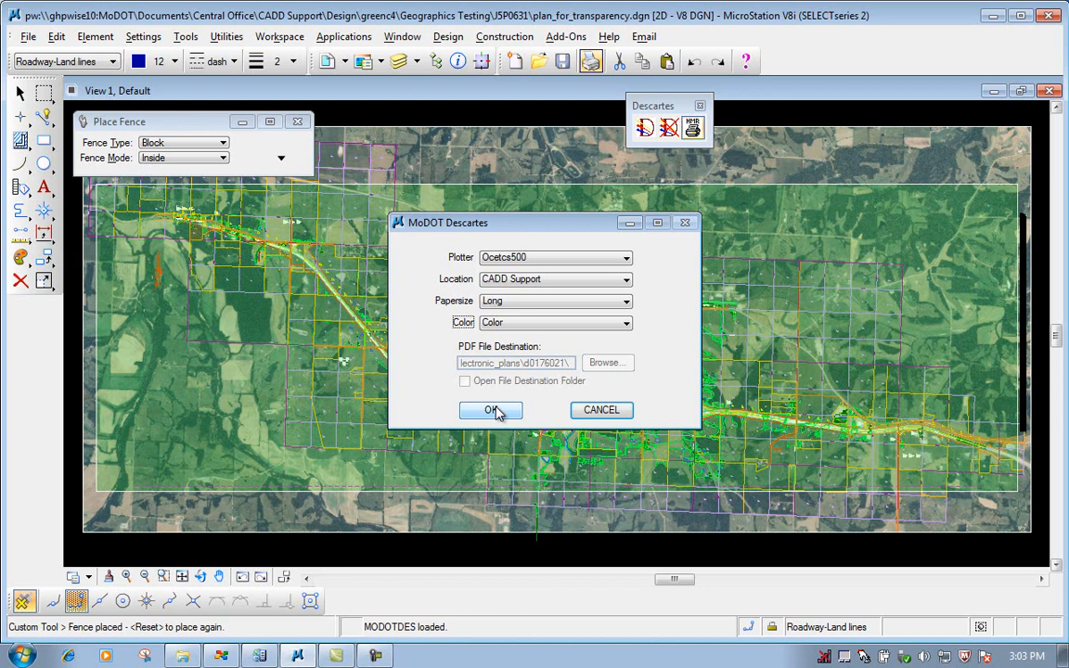
{"action": "left_click", "coordinate": [501, 413]}
Step: Switch rasterized output off and back on for the fenced print to compare the preview
{"action": "left_click_drag", "start_coordinate": [596, 171], "coordinate": [430, 182]}
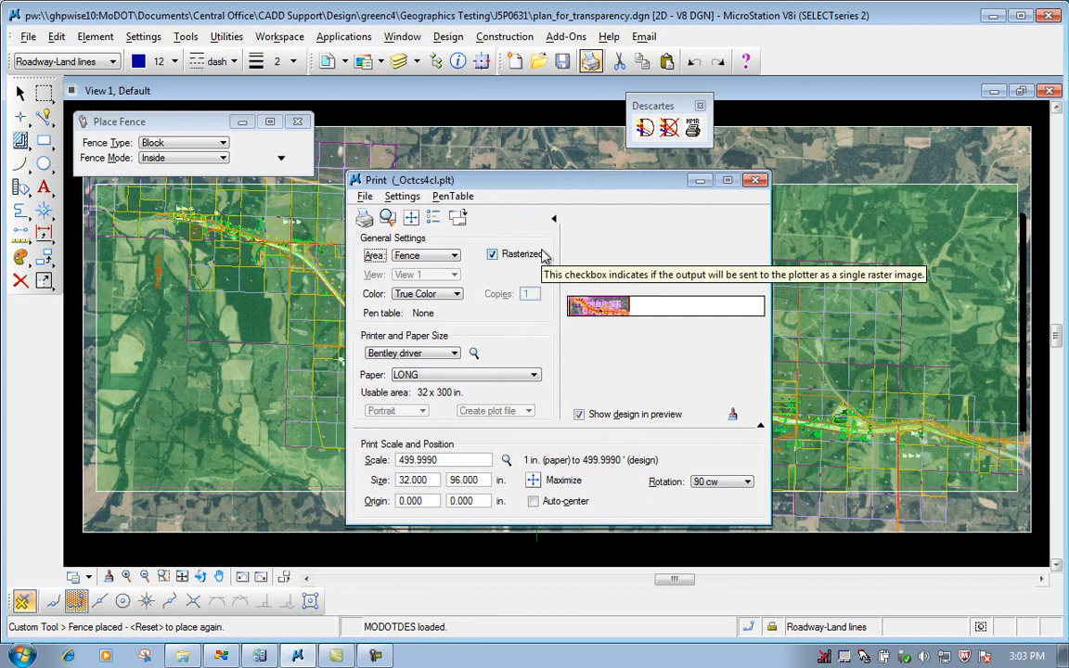
{"action": "left_click", "coordinate": [495, 256]}
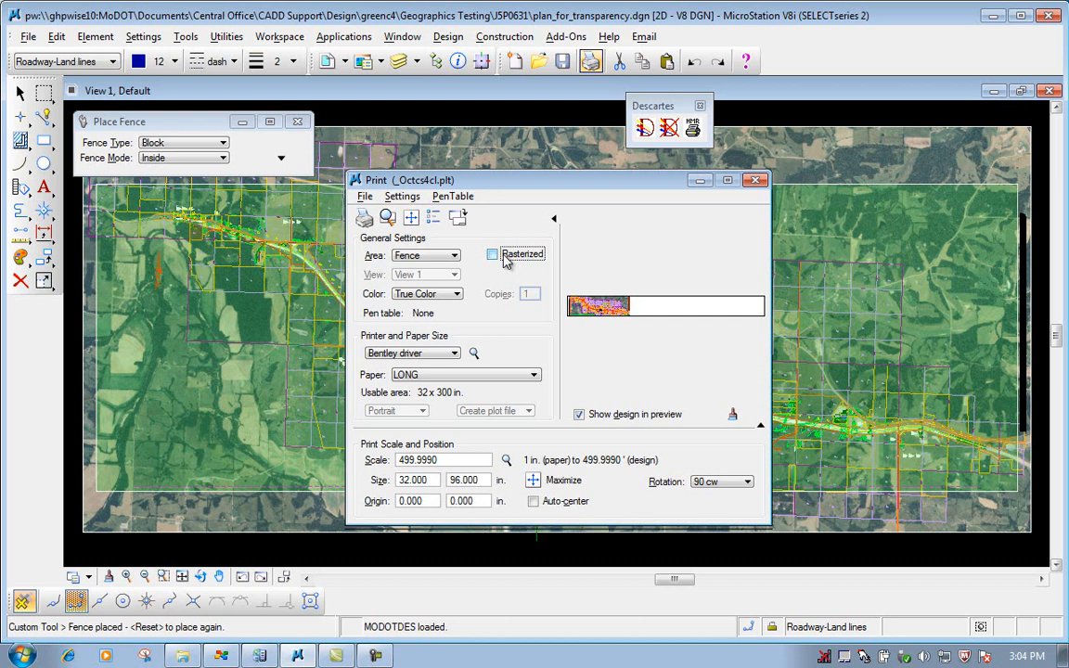
{"action": "left_click", "coordinate": [492, 254]}
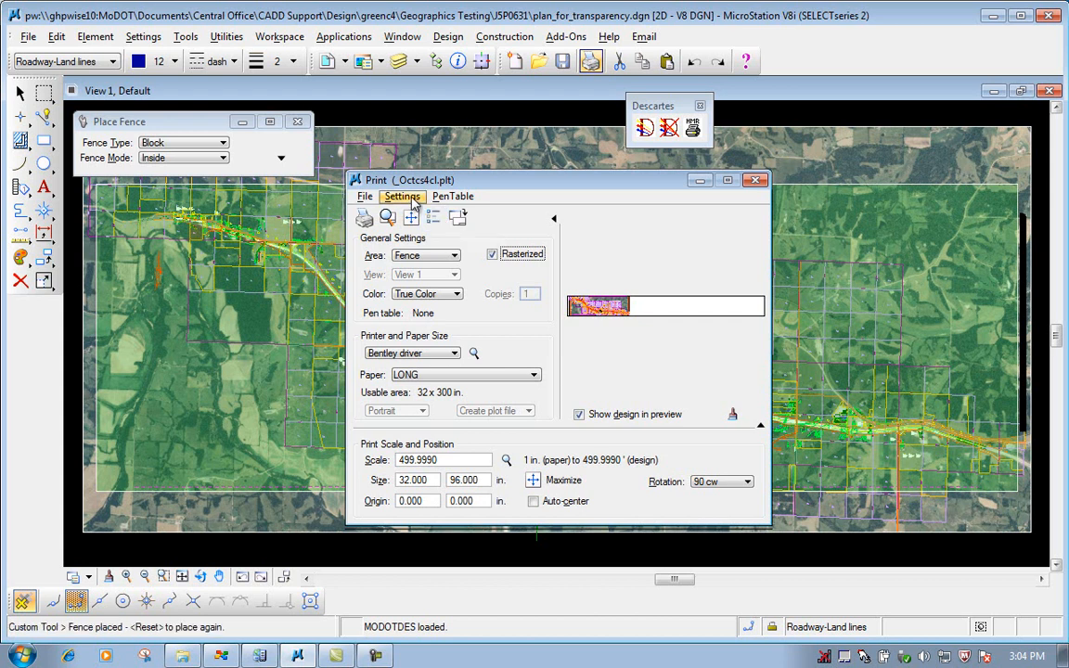
Step: Enable line weights in the print attributes and disable printing broken associations with different symbology
{"action": "left_click", "coordinate": [403, 197]}
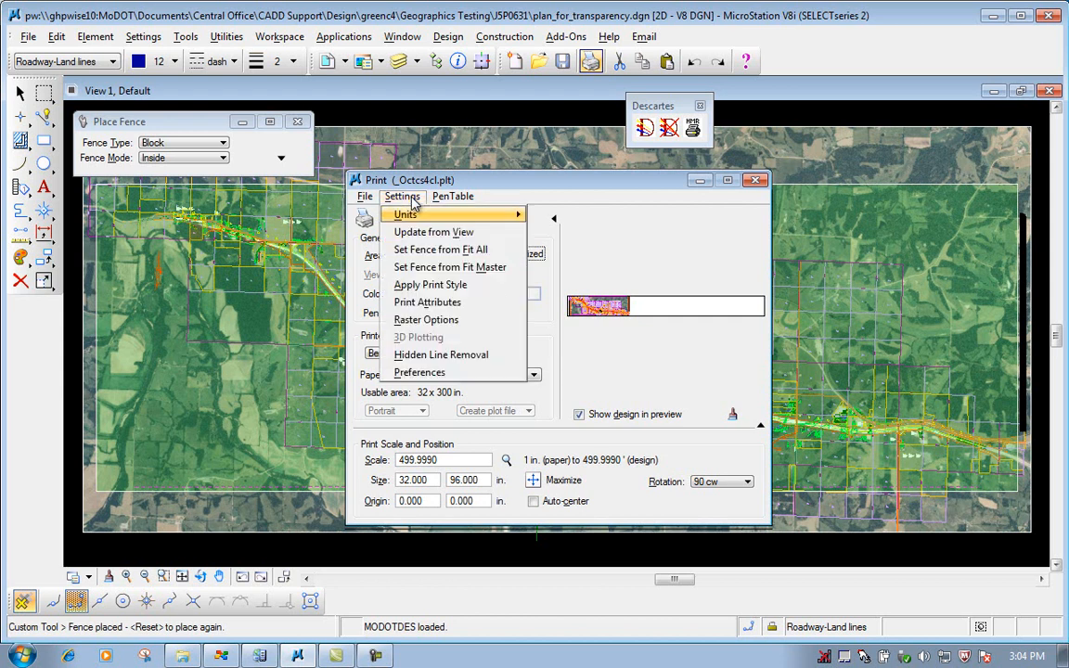
{"action": "left_click", "coordinate": [427, 303]}
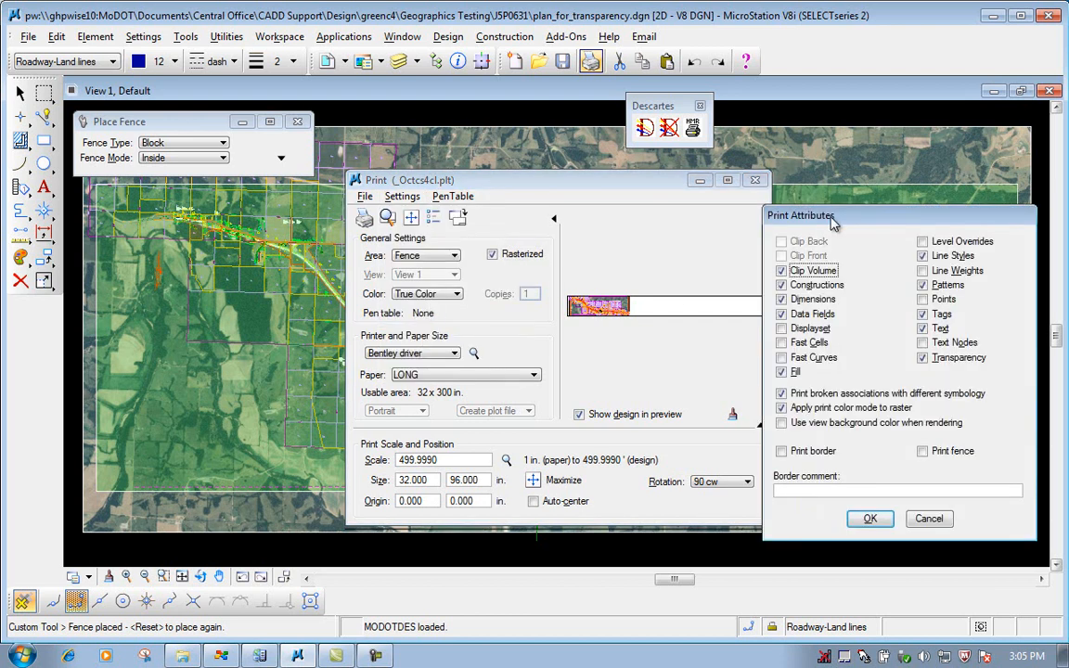
{"action": "left_click_drag", "start_coordinate": [742, 215], "coordinate": [511, 154]}
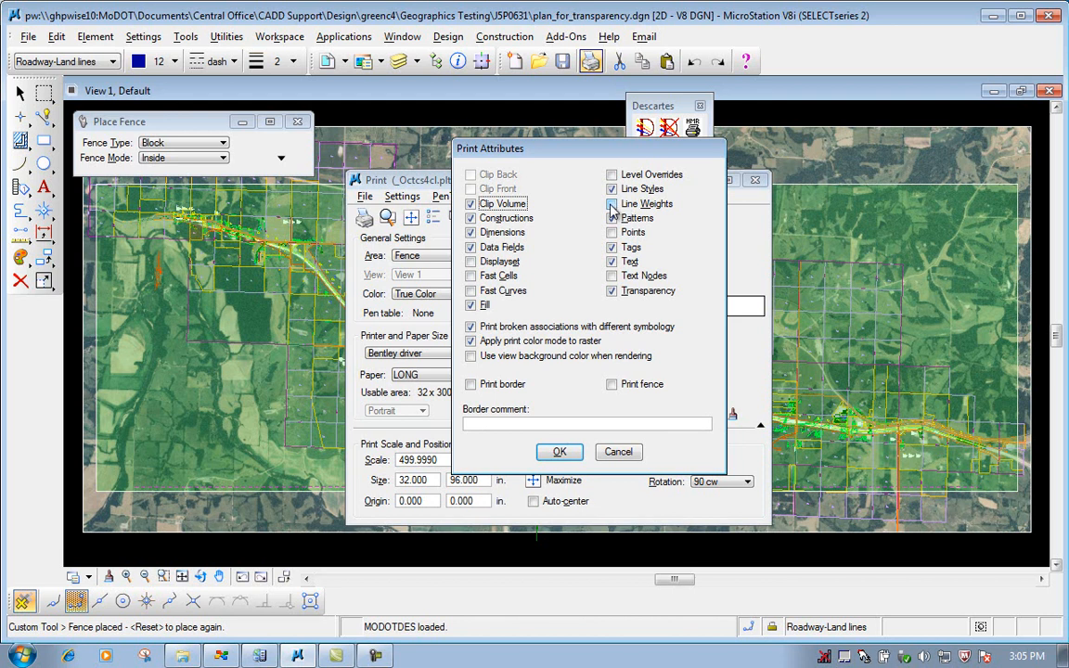
{"action": "left_click", "coordinate": [611, 204]}
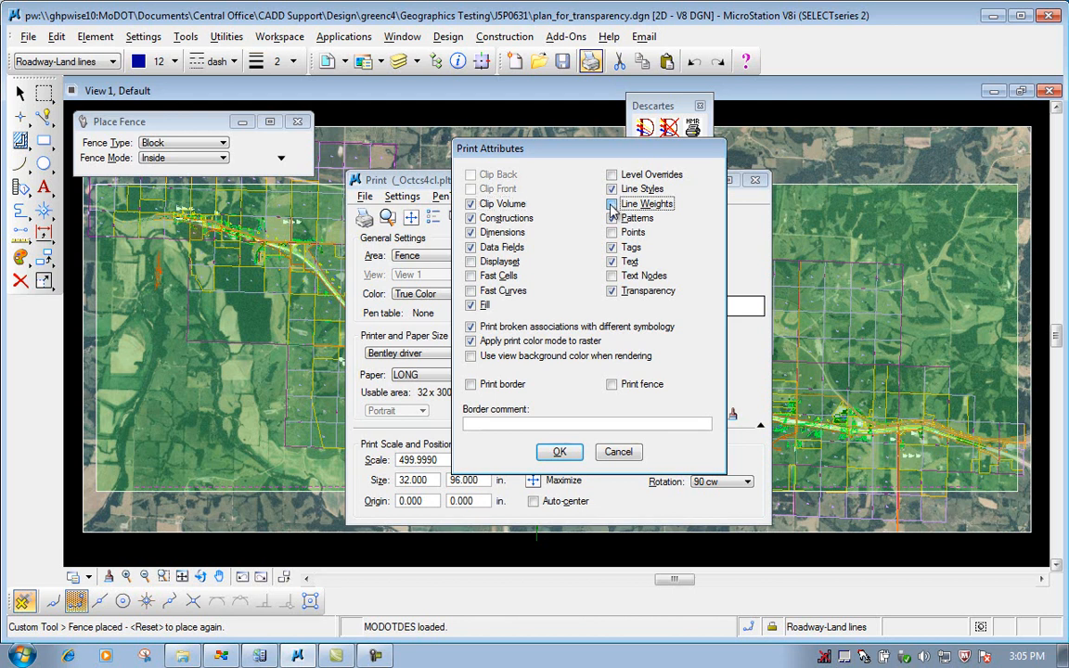
{"action": "left_click", "coordinate": [612, 204]}
{"action": "left_click", "coordinate": [611, 204]}
{"action": "left_click", "coordinate": [471, 327]}
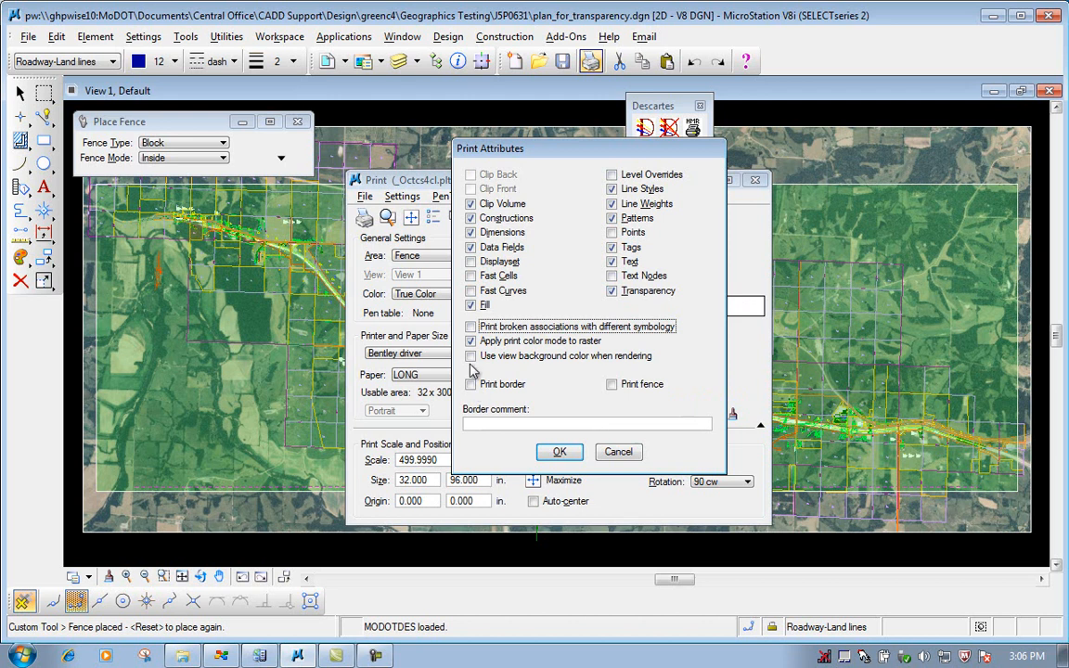
{"action": "left_click", "coordinate": [560, 452]}
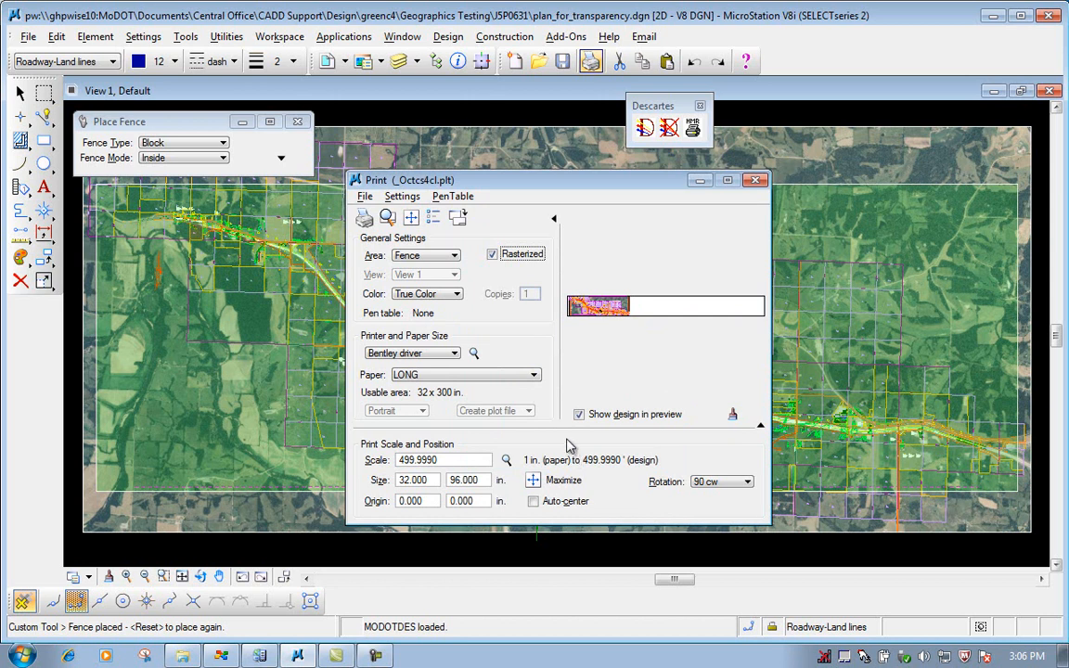
Step: Print the fenced area to the plot file plan_for_transparency.000 in T:\plotdrop_nt, bypassing the document-managed save
{"action": "left_click", "coordinate": [364, 196]}
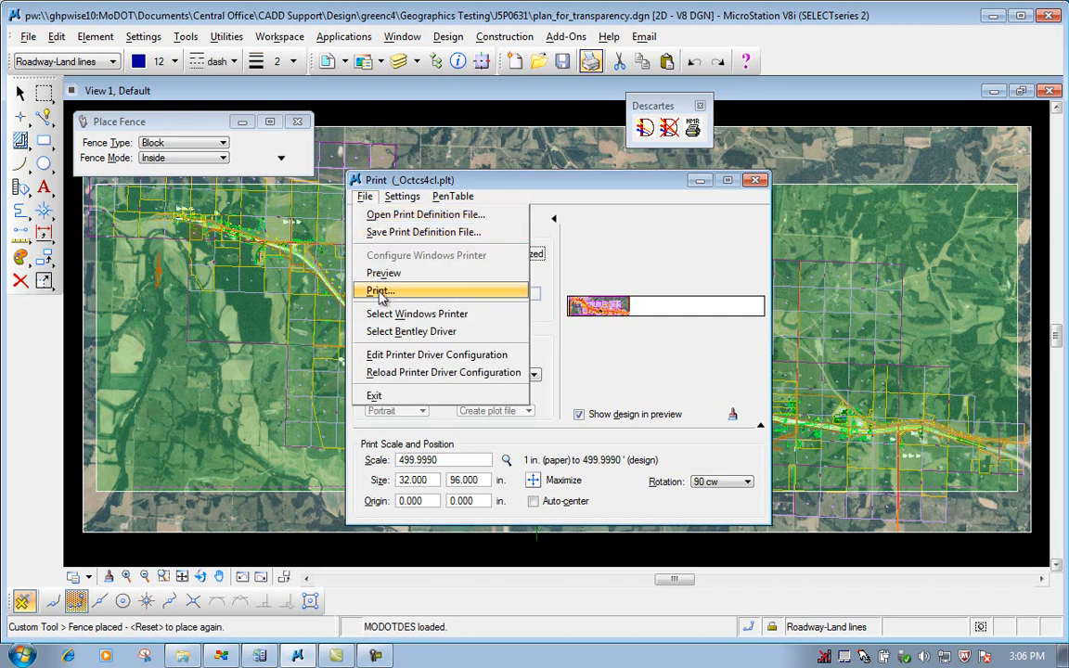
{"action": "left_click", "coordinate": [639, 260]}
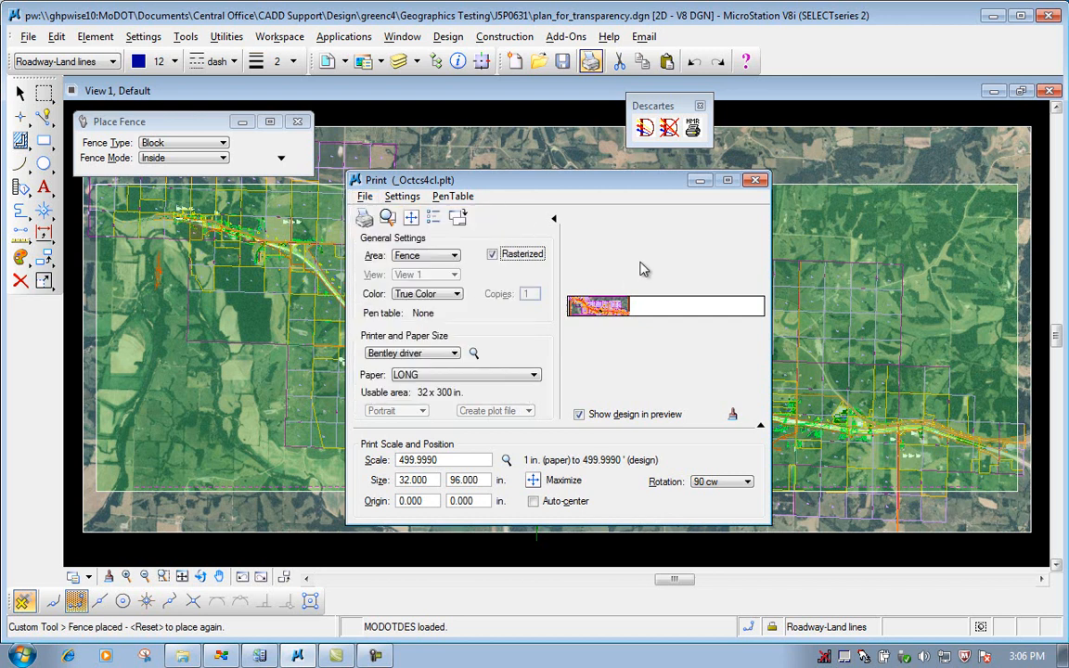
{"action": "left_click", "coordinate": [363, 217]}
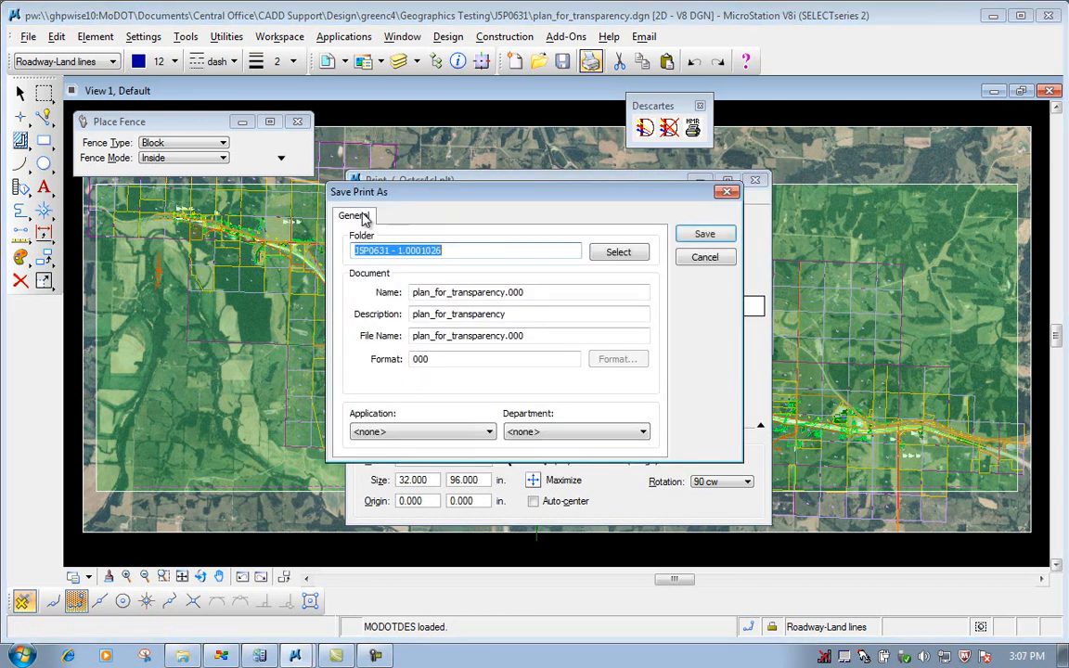
{"action": "left_click_drag", "start_coordinate": [443, 196], "coordinate": [301, 232]}
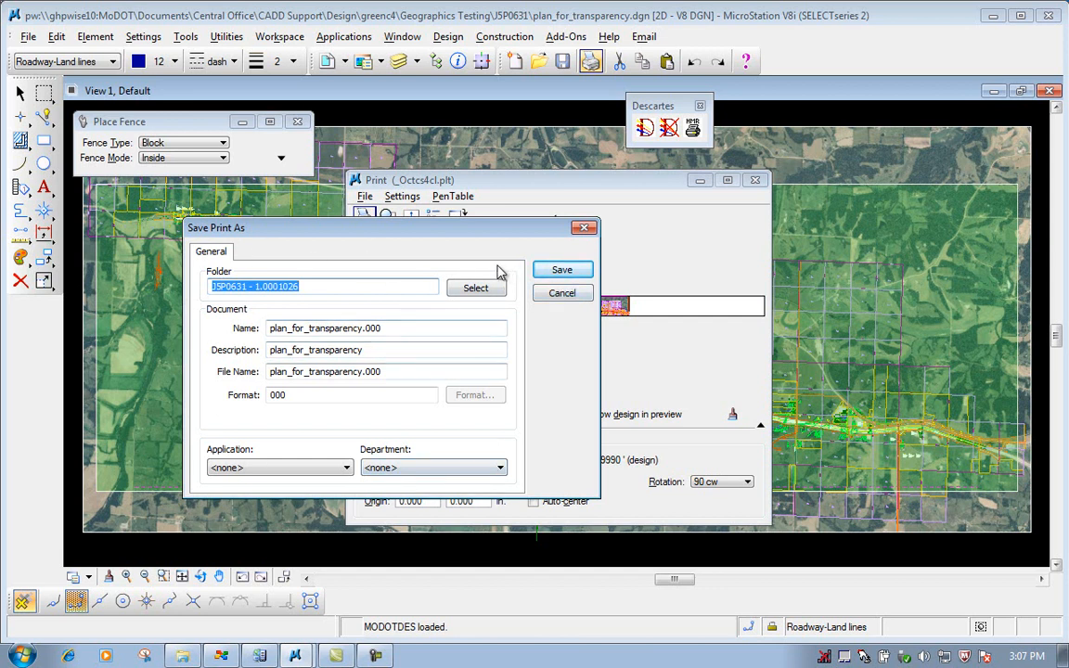
{"action": "left_click", "coordinate": [561, 293]}
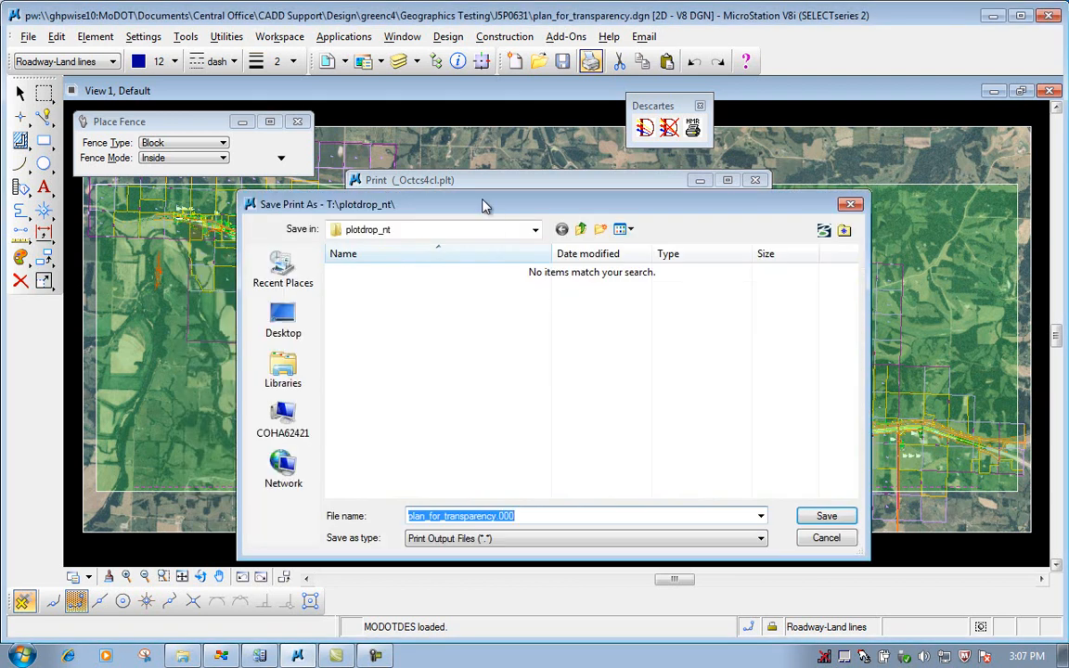
{"action": "left_click_drag", "start_coordinate": [482, 204], "coordinate": [373, 158]}
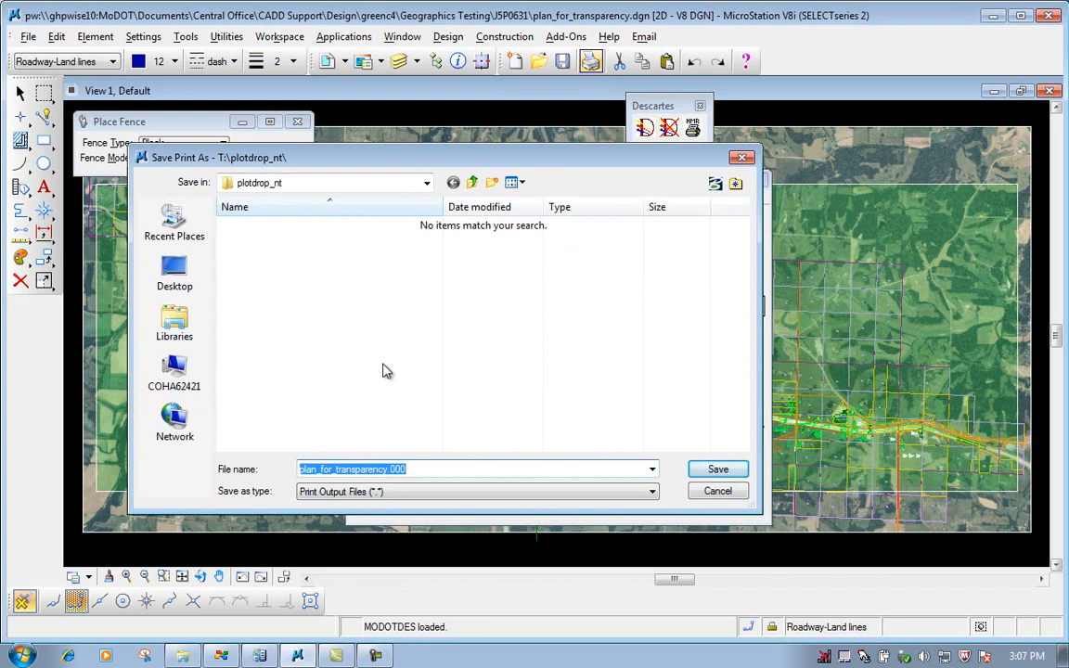
{"action": "left_click", "coordinate": [718, 470]}
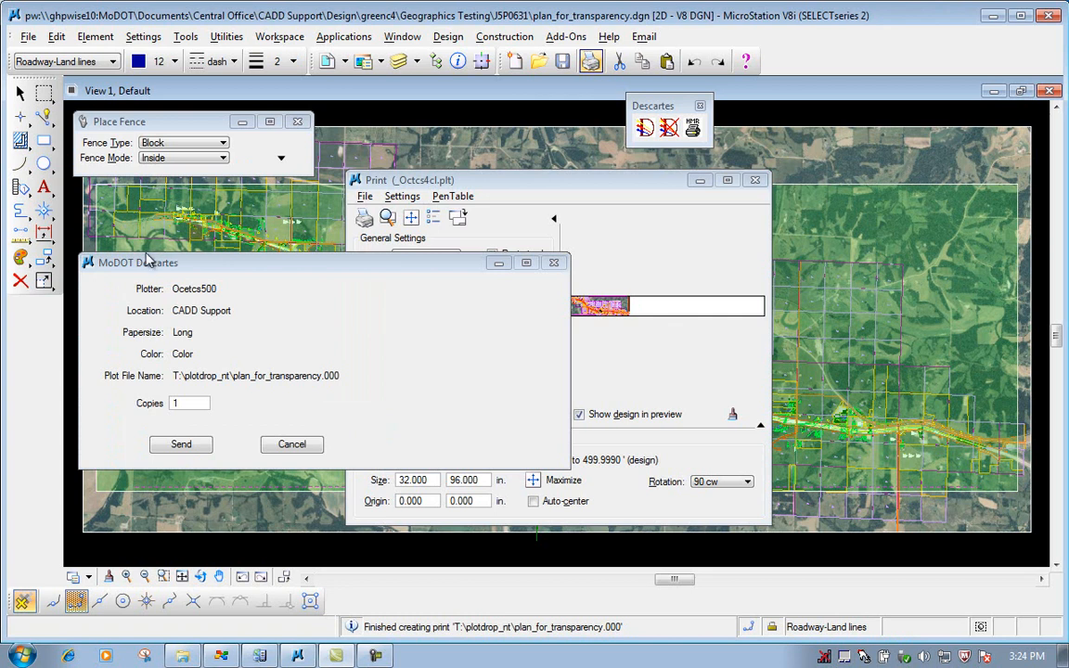
Step: Open the number of copies for editing in the Descartes plot submission
{"action": "left_click_drag", "start_coordinate": [172, 264], "coordinate": [276, 230]}
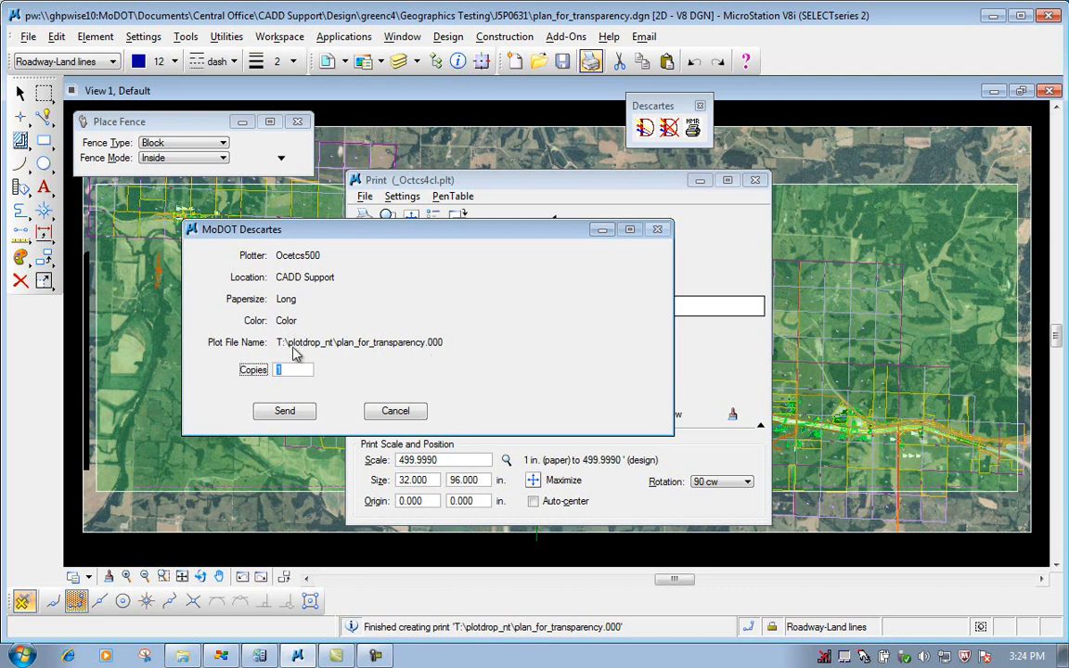
{"action": "left_click", "coordinate": [293, 373]}
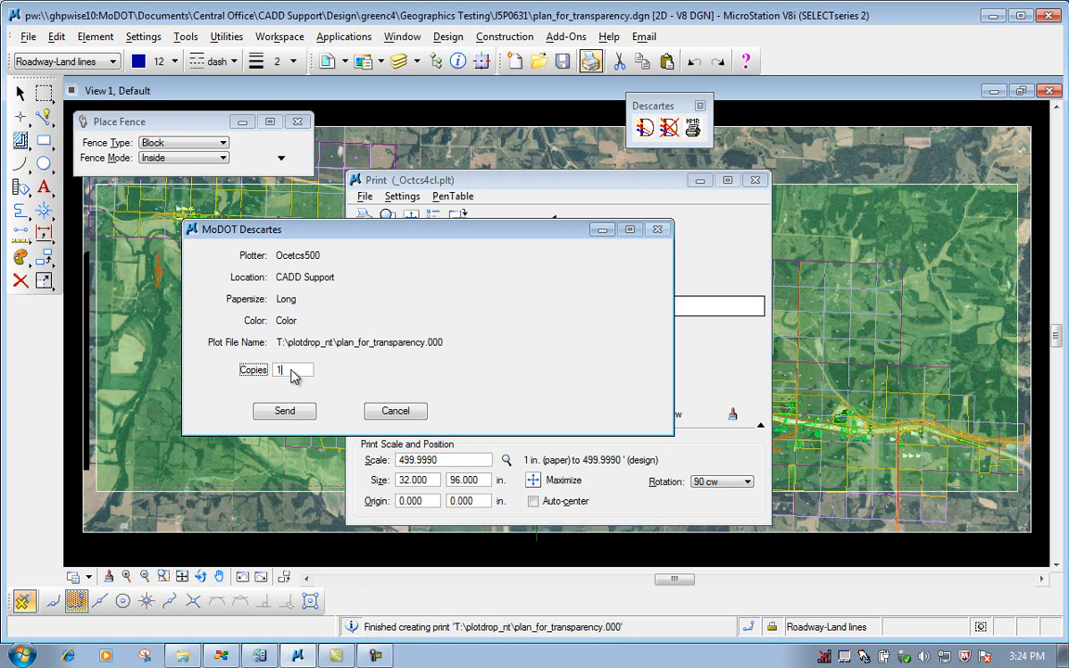